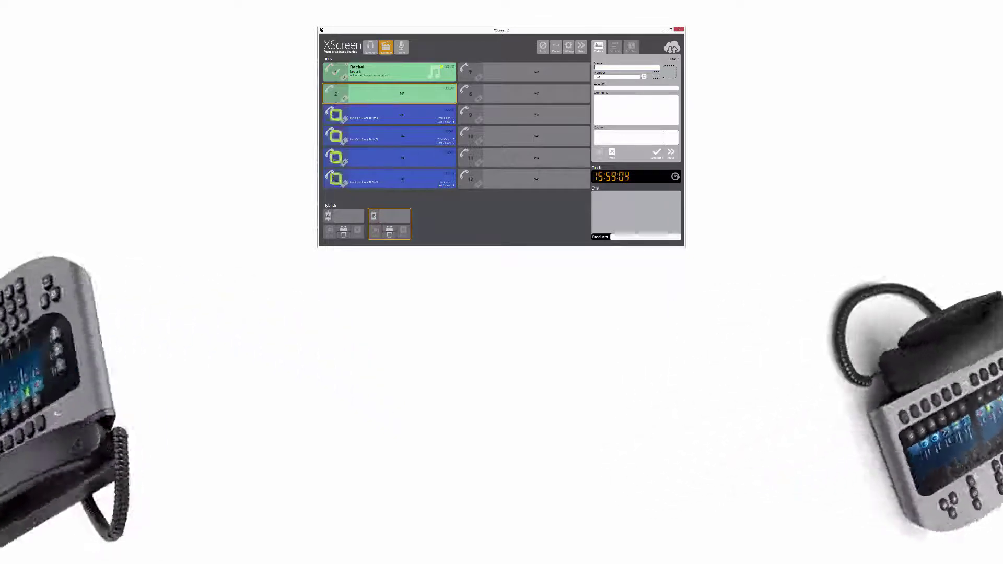
Step: Air the line 2 caller on hybrid B and hold it, then view line 1's Details, Call Log and Directory
{"action": "left_click", "coordinate": [345, 97]}
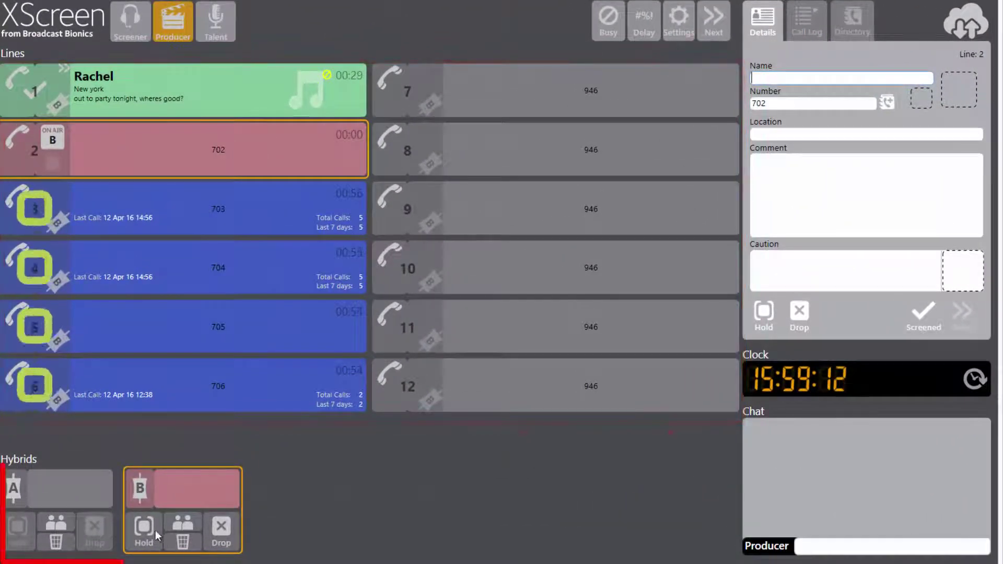
{"action": "left_click", "coordinate": [143, 527]}
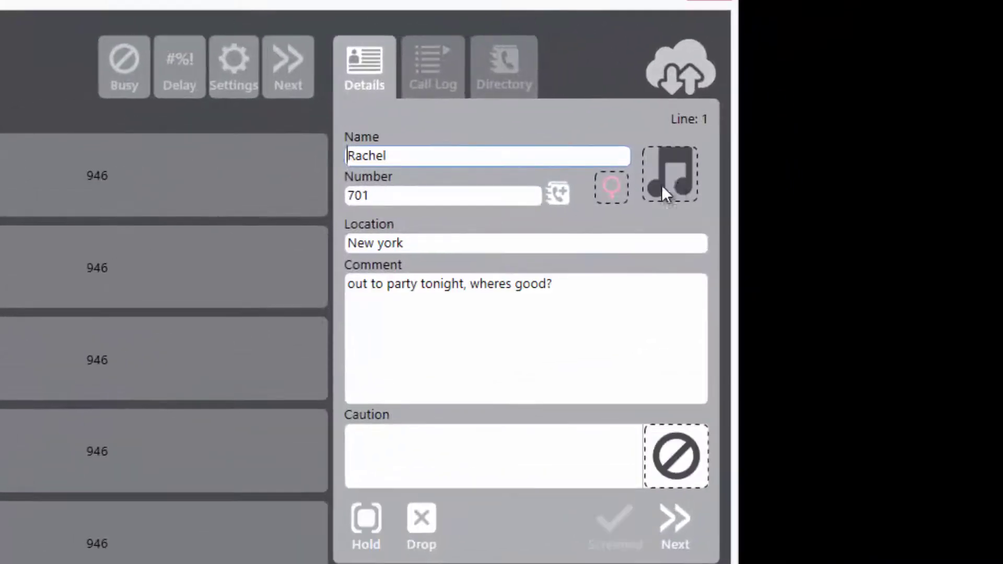
{"action": "left_click", "coordinate": [673, 179]}
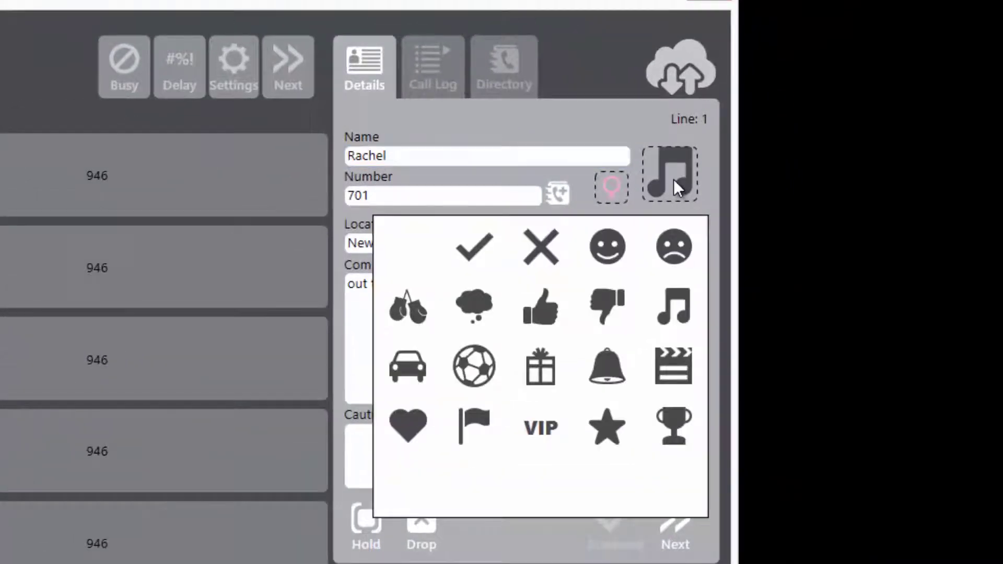
{"action": "left_click", "coordinate": [612, 243]}
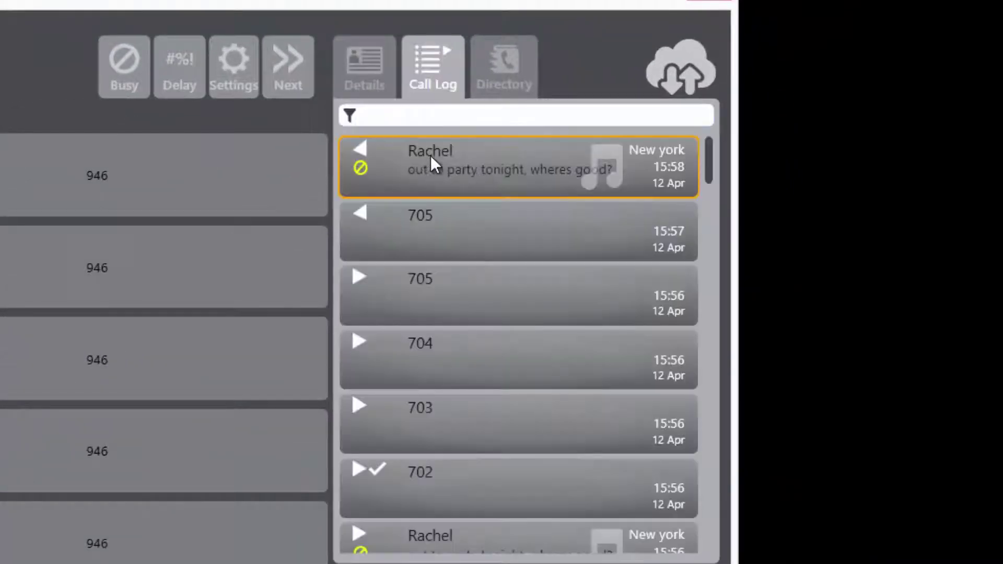
{"action": "left_click", "coordinate": [495, 85]}
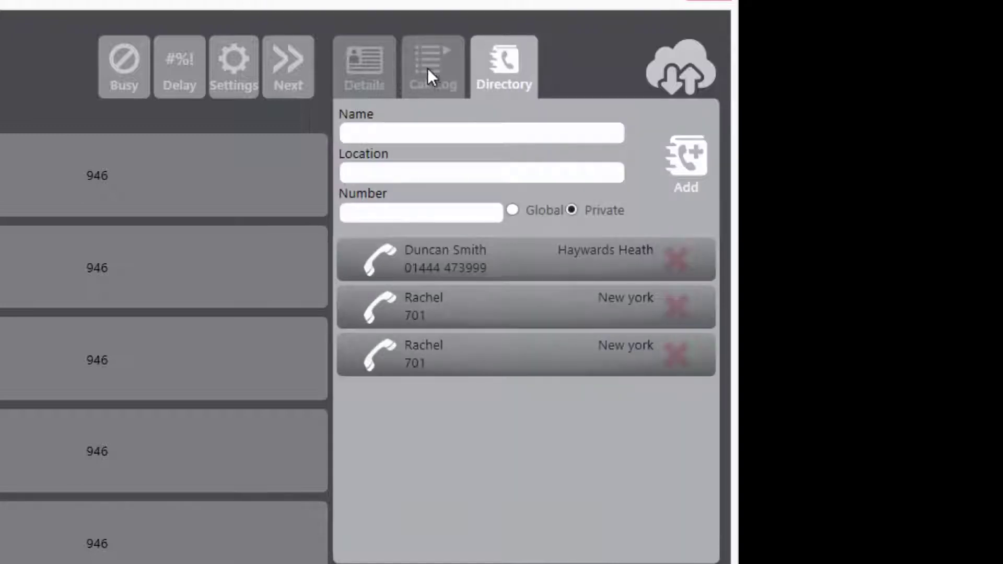
{"action": "left_click", "coordinate": [388, 73]}
Step: Add a 17:00 News entry in Schedule Manager and message the presenter to take caller 1 next
{"action": "left_click", "coordinate": [683, 511]}
{"action": "left_click", "coordinate": [444, 108]}
{"action": "type", "text": "New"}
{"action": "left_click", "coordinate": [566, 115]}
{"action": "left_click", "coordinate": [566, 115]}
{"action": "left_click", "coordinate": [566, 115]}
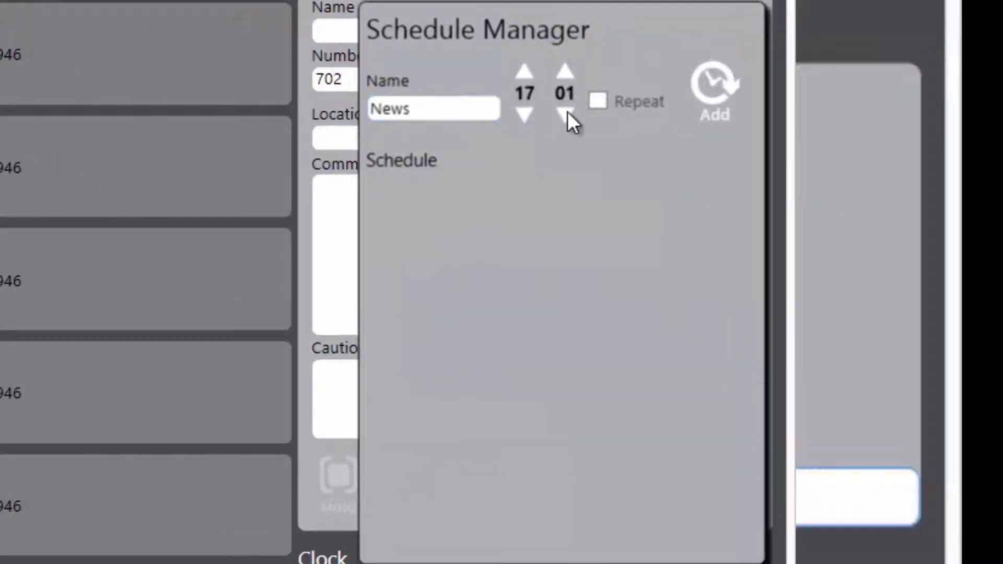
{"action": "left_click", "coordinate": [566, 115]}
{"action": "left_click", "coordinate": [730, 83]}
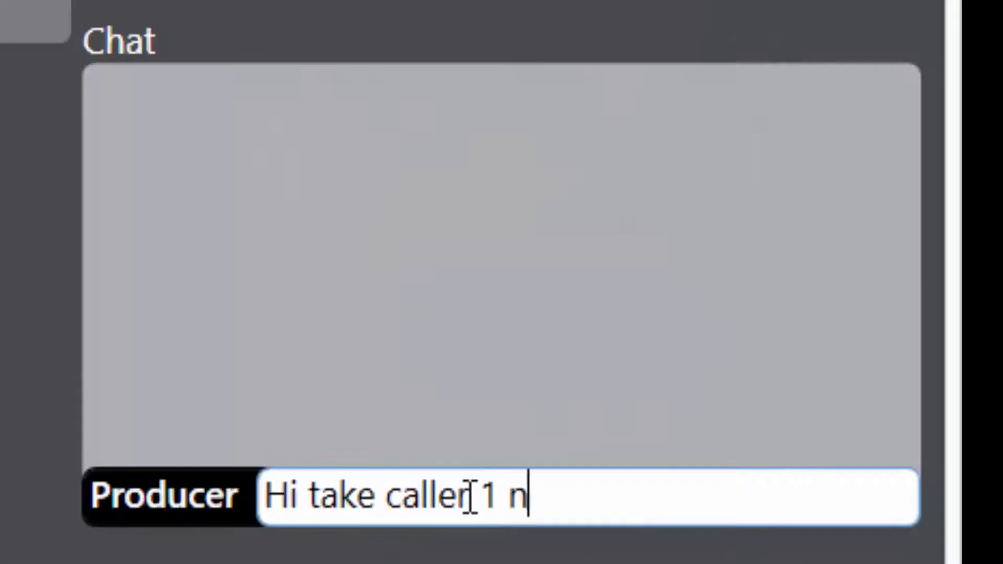
{"action": "type", "text": "ext"}
{"action": "key", "text": "Return"}
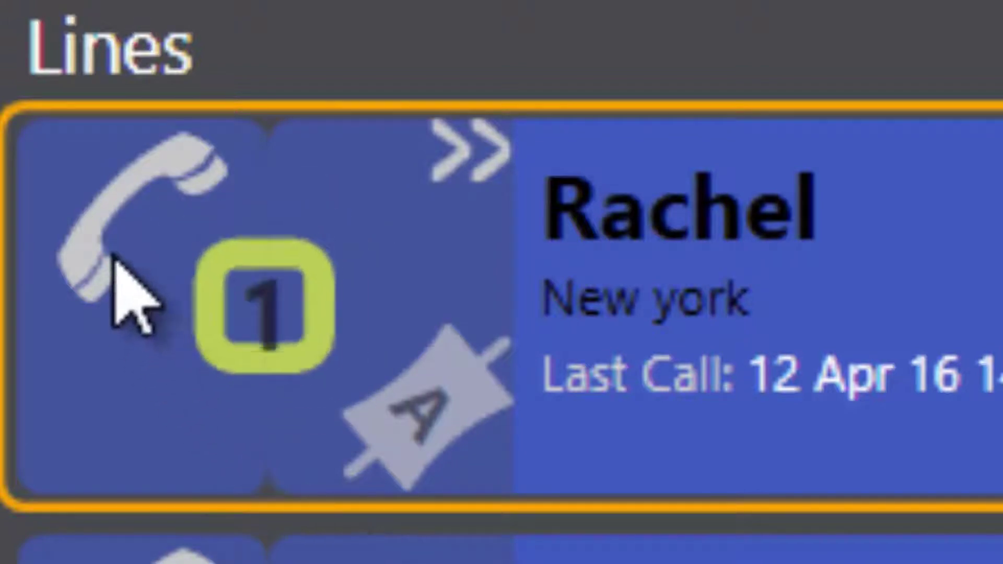
Step: Answer the line 1 caller, mark them screened, and put them on air through hybrid A
{"action": "left_click", "coordinate": [114, 243]}
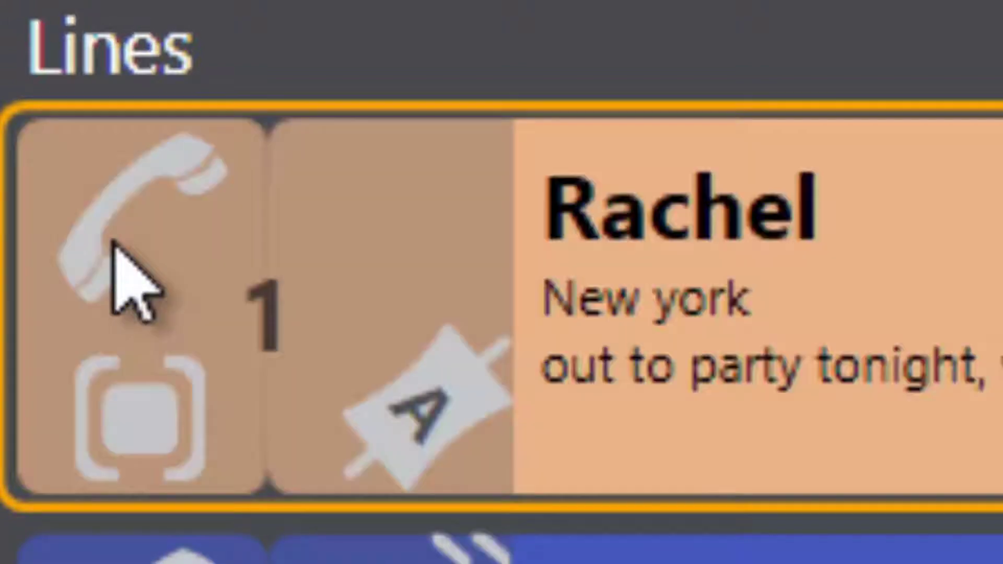
{"action": "left_click", "coordinate": [149, 393]}
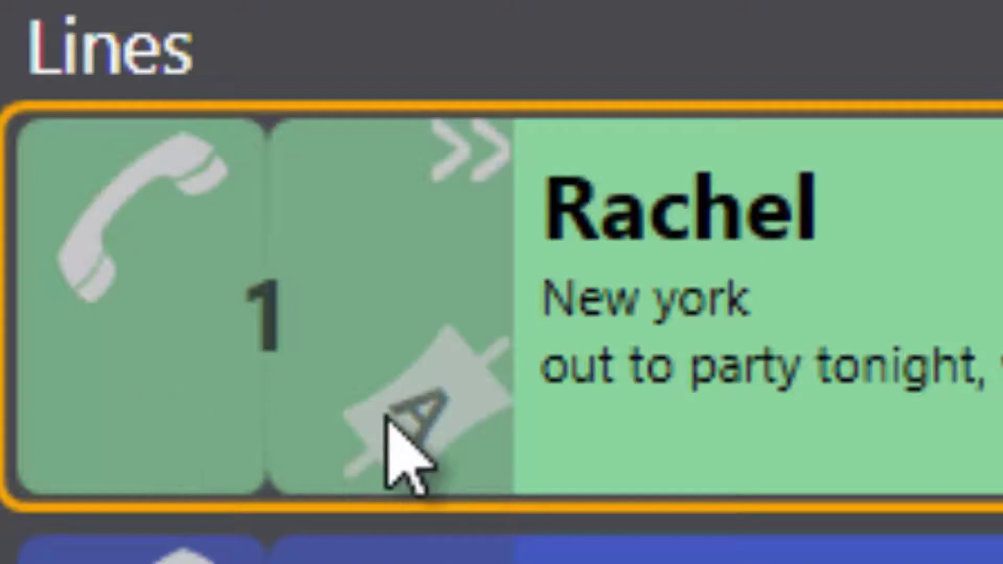
{"action": "left_click", "coordinate": [398, 428]}
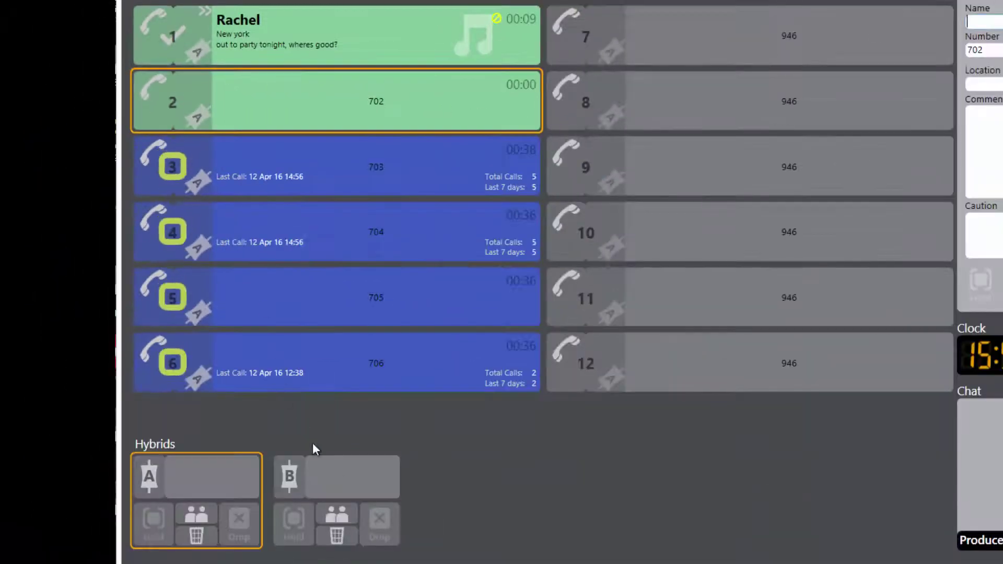
Step: Put the line 2 caller on air through hybrid B, then place hybrid B on hold
{"action": "left_click", "coordinate": [336, 471]}
{"action": "left_click", "coordinate": [197, 119]}
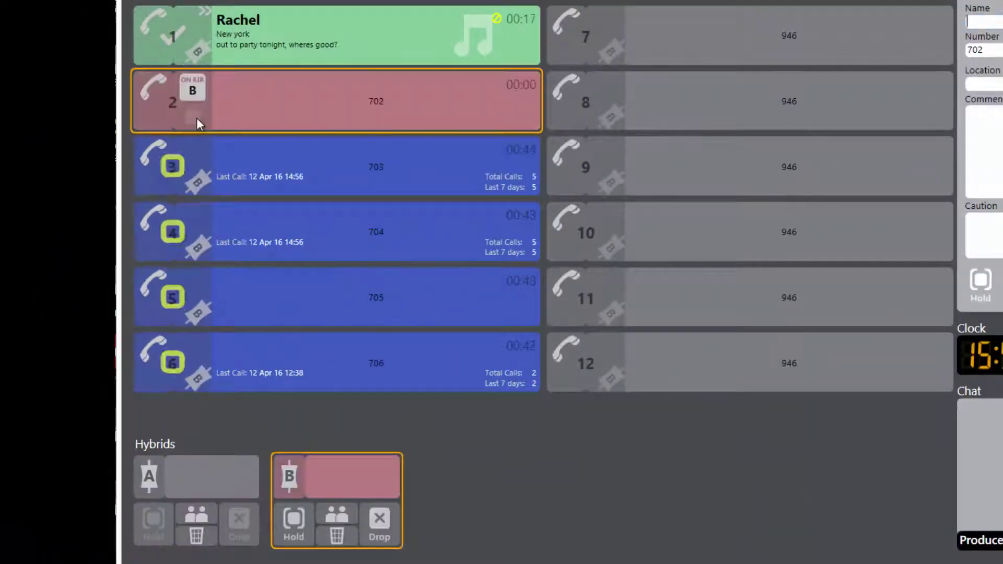
{"action": "left_click", "coordinate": [293, 519]}
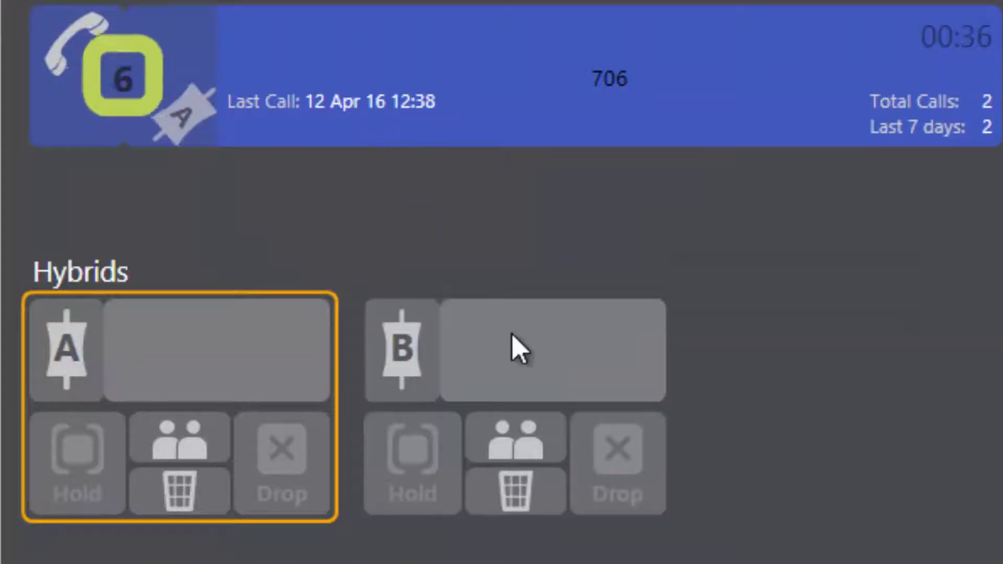
Step: Add the line 1 caller from Details to the directory as a Private entry and select it
{"action": "left_click", "coordinate": [516, 347]}
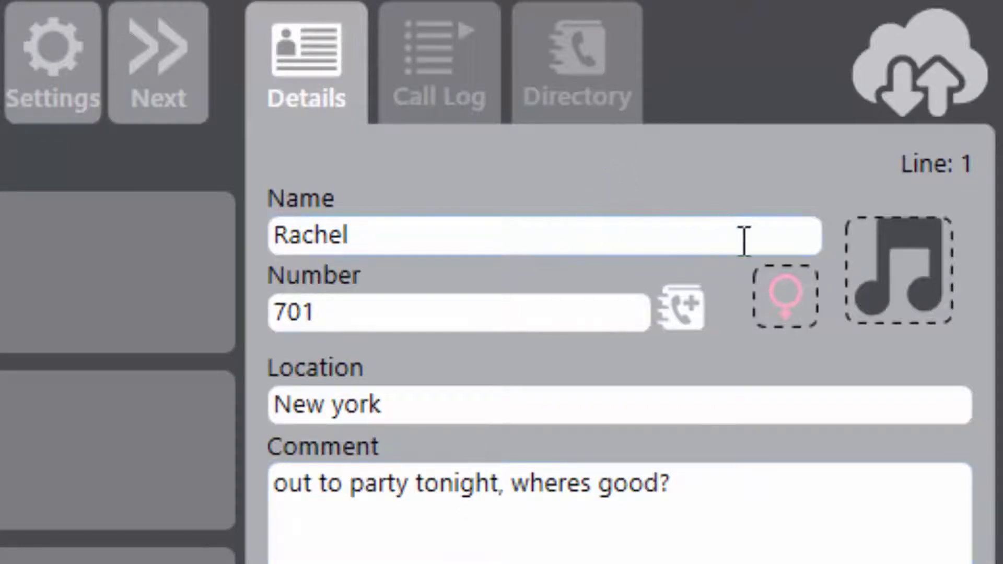
{"action": "left_click", "coordinate": [685, 312]}
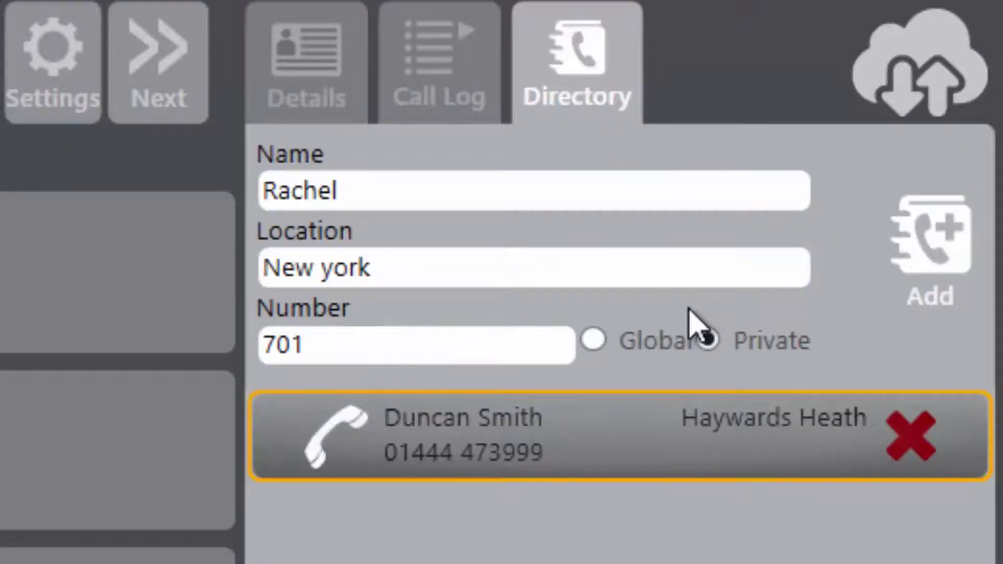
{"action": "left_click", "coordinate": [930, 246]}
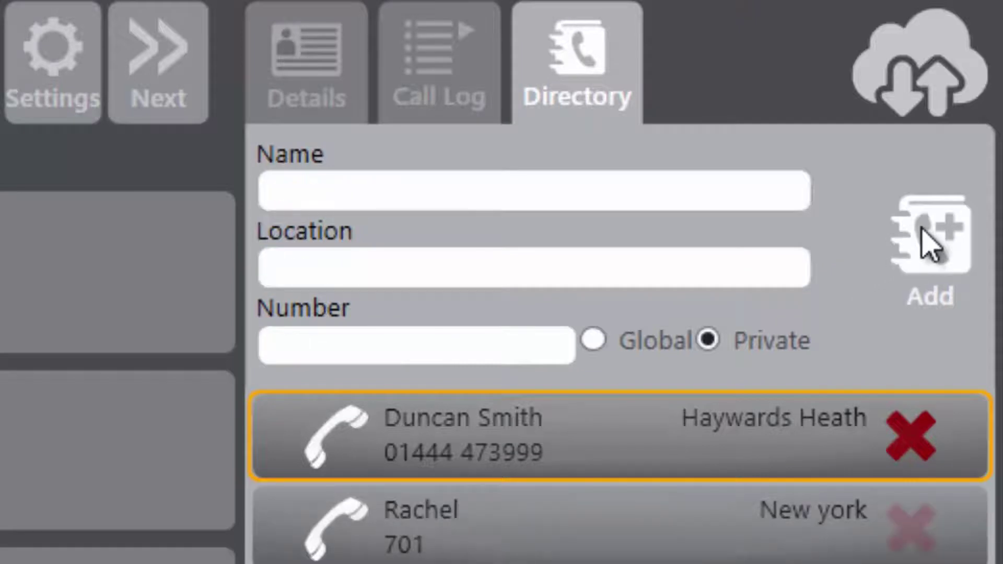
{"action": "left_click", "coordinate": [525, 546]}
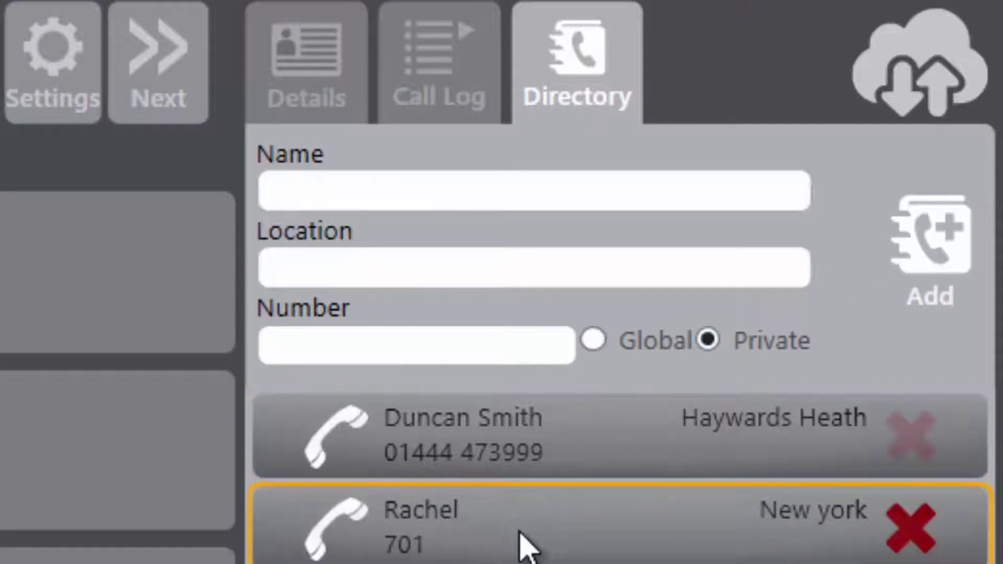
{"action": "left_click", "coordinate": [554, 441]}
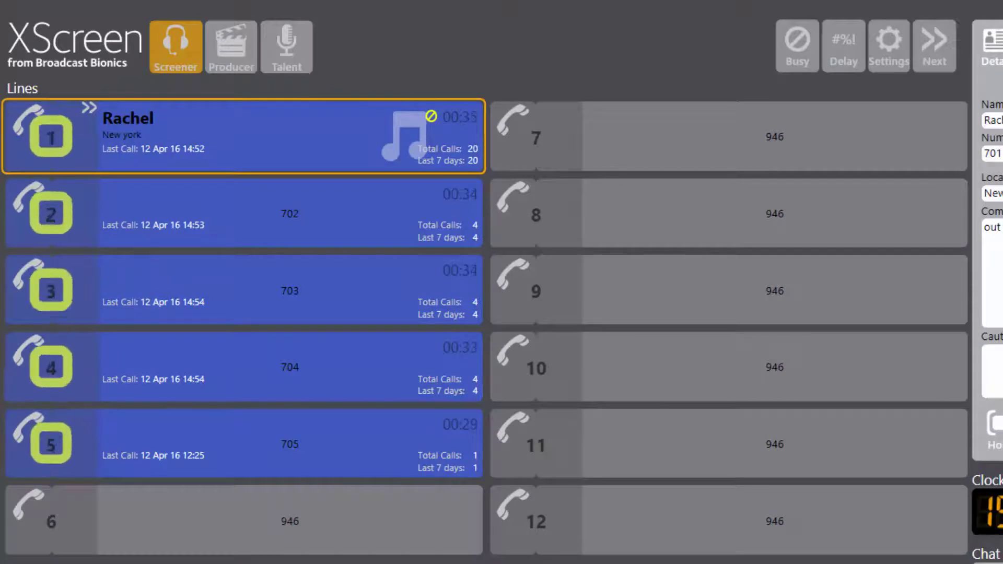
Step: Mark line 2 as next, then answer and screen the line 1 caller
{"action": "left_click", "coordinate": [23, 123]}
{"action": "left_click", "coordinate": [23, 127]}
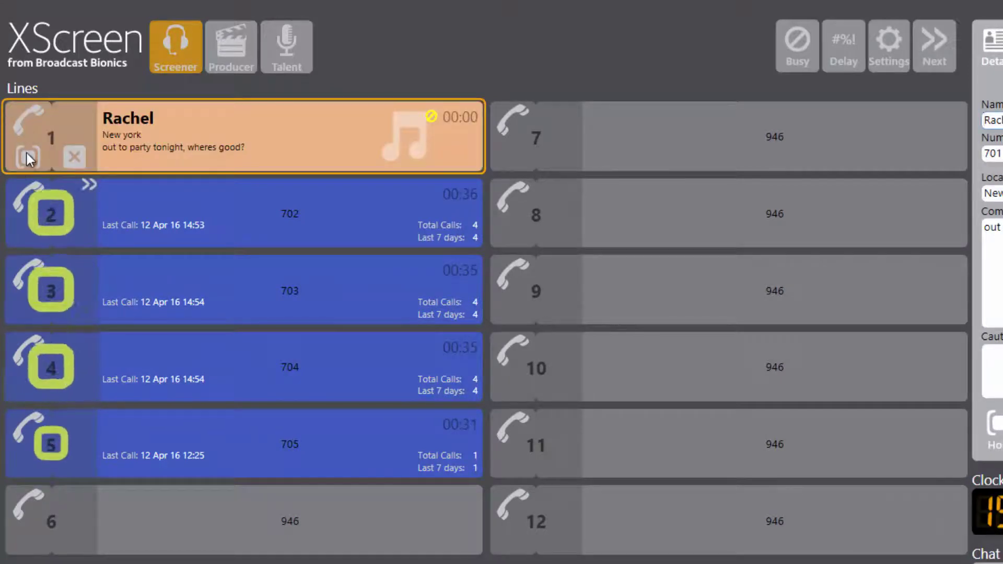
{"action": "left_click", "coordinate": [26, 152]}
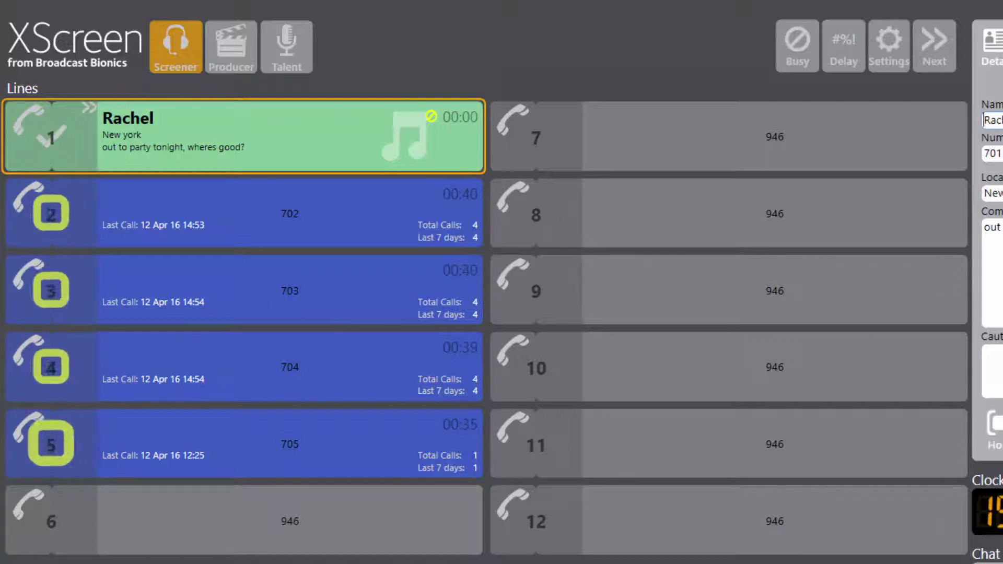
Step: Ready the line 2 call in Producer mode, then air line 1's caller from the Talent view
{"action": "left_click", "coordinate": [229, 54]}
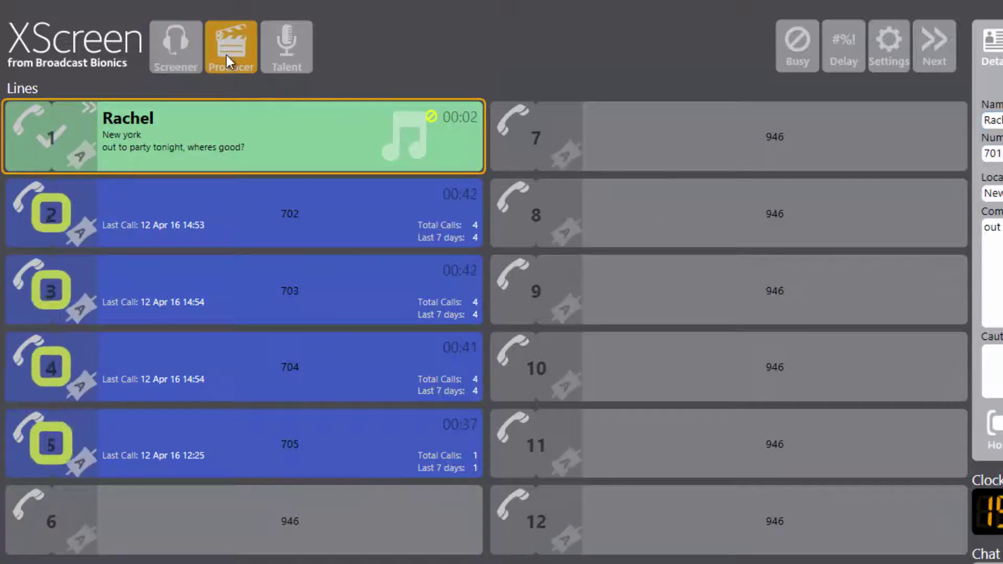
{"action": "left_click", "coordinate": [83, 224]}
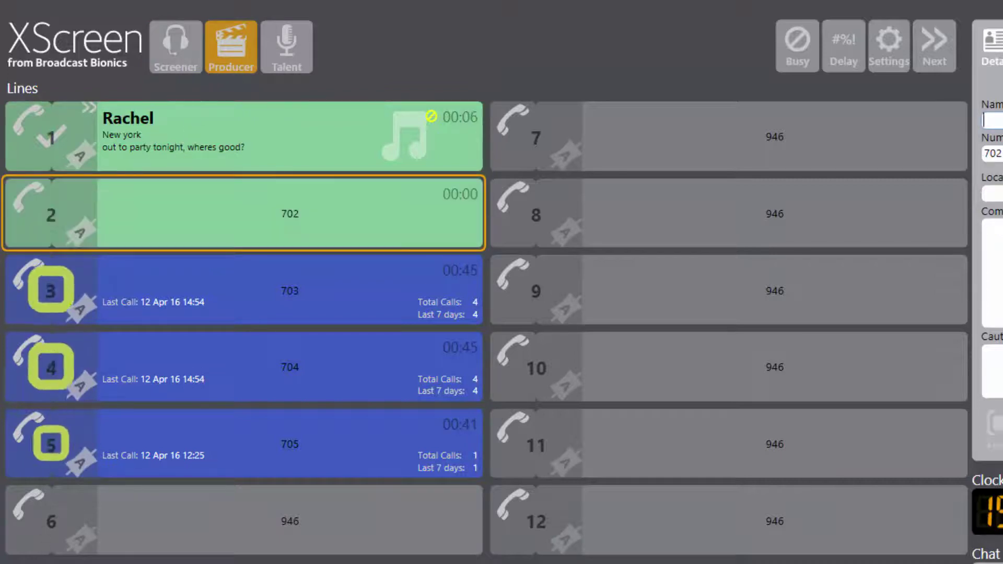
{"action": "left_click", "coordinate": [302, 60]}
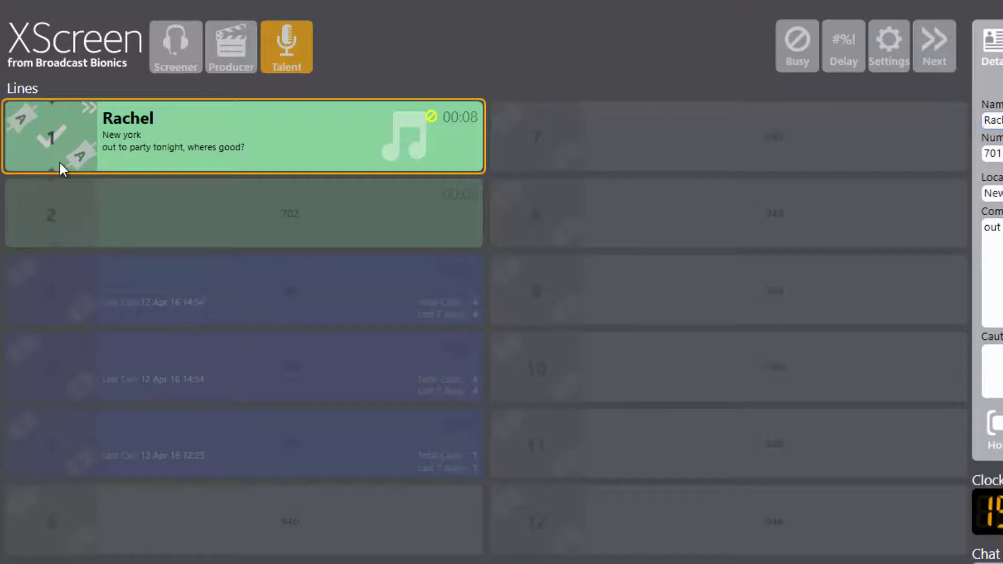
{"action": "left_click", "coordinate": [82, 155]}
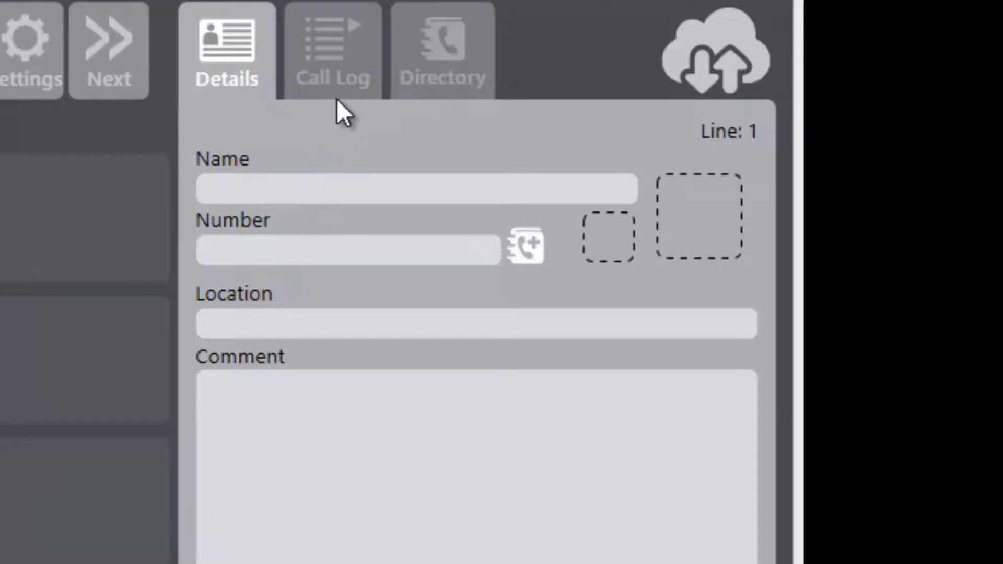
Step: Filter the Call Log by 'Ra', open the caller's 15:54 call, and show its full call history
{"action": "left_click", "coordinate": [343, 66]}
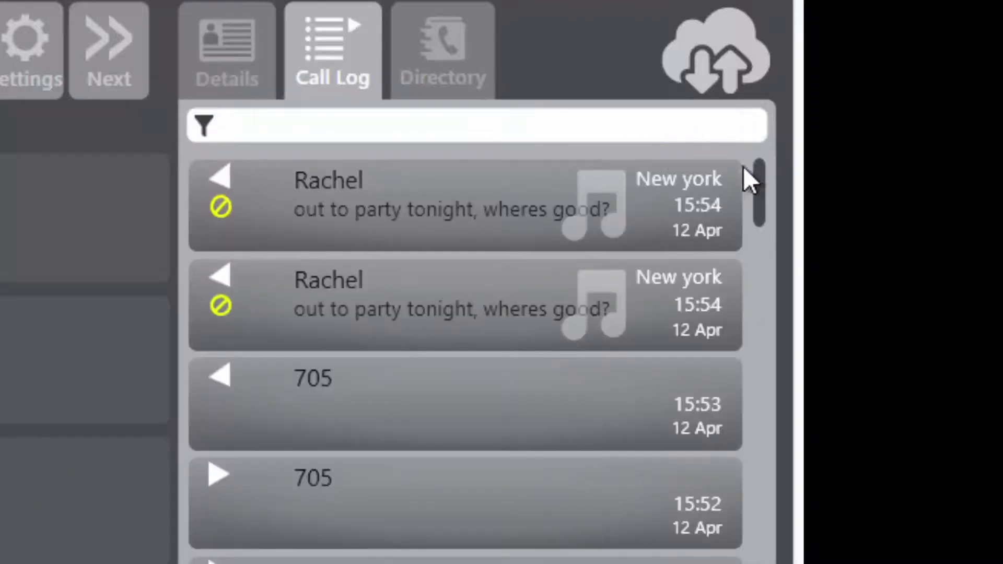
{"action": "mouse_move", "coordinate": [759, 197]}
{"action": "left_mouse_down"}
{"action": "mouse_move", "coordinate": [759, 278]}
{"action": "mouse_move", "coordinate": [774, 328]}
{"action": "left_mouse_up"}
{"action": "left_click", "coordinate": [307, 124]}
{"action": "type", "text": "Rach"}
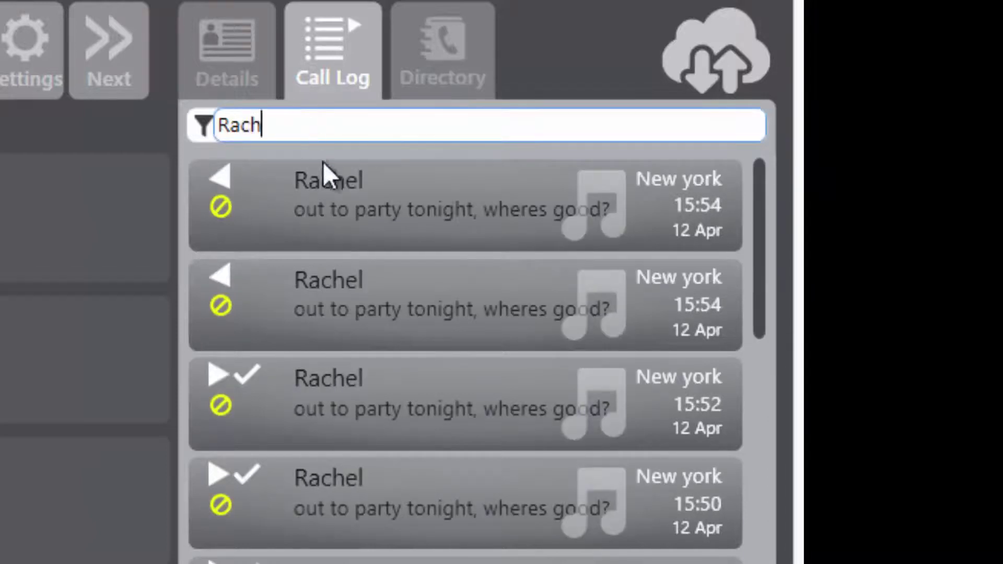
{"action": "double_click", "coordinate": [344, 203]}
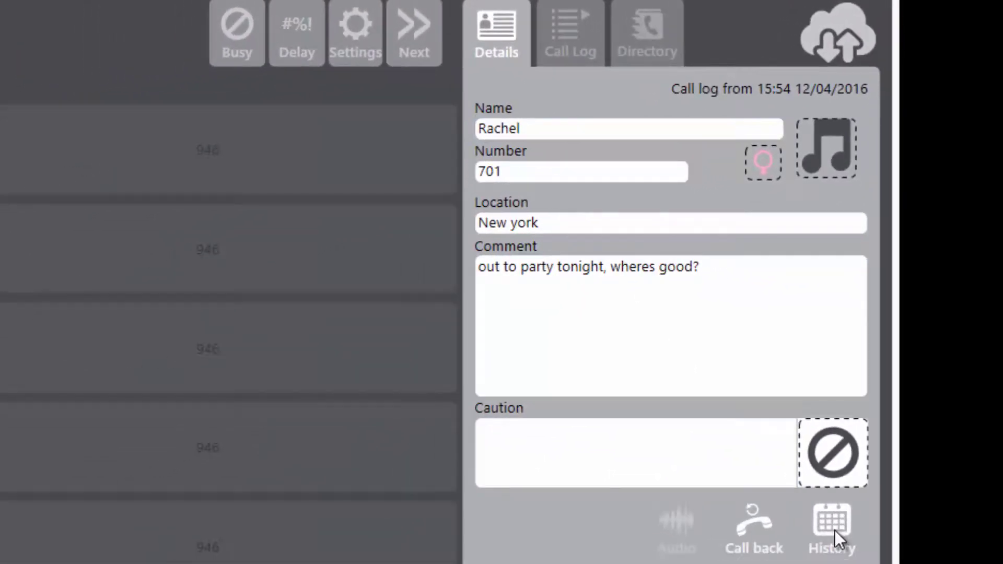
{"action": "left_click", "coordinate": [835, 531]}
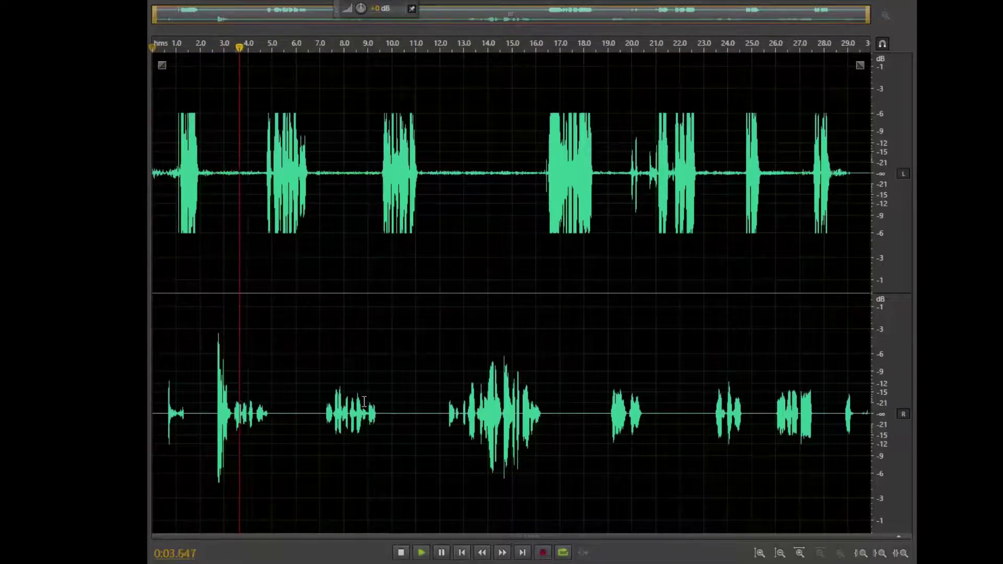
Step: Zoom into the waveform and select the audio from 5.033 s to about 5.9 s
{"action": "left_click_drag", "start_coordinate": [296, 420], "coordinate": [270, 418]}
{"action": "scroll", "coordinate": [269, 418], "scroll_direction": "up", "scroll_amount": 6}
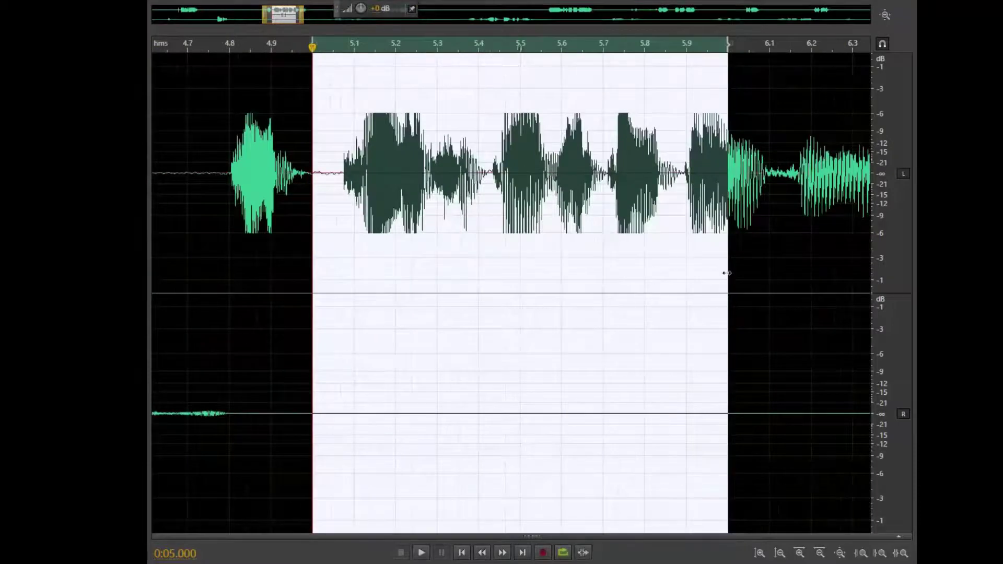
{"action": "left_click_drag", "start_coordinate": [694, 241], "coordinate": [325, 244]}
Step: Delete the selected audio, then scroll the Call Log down to older calls like the 15:49 one
{"action": "key", "text": "Delete"}
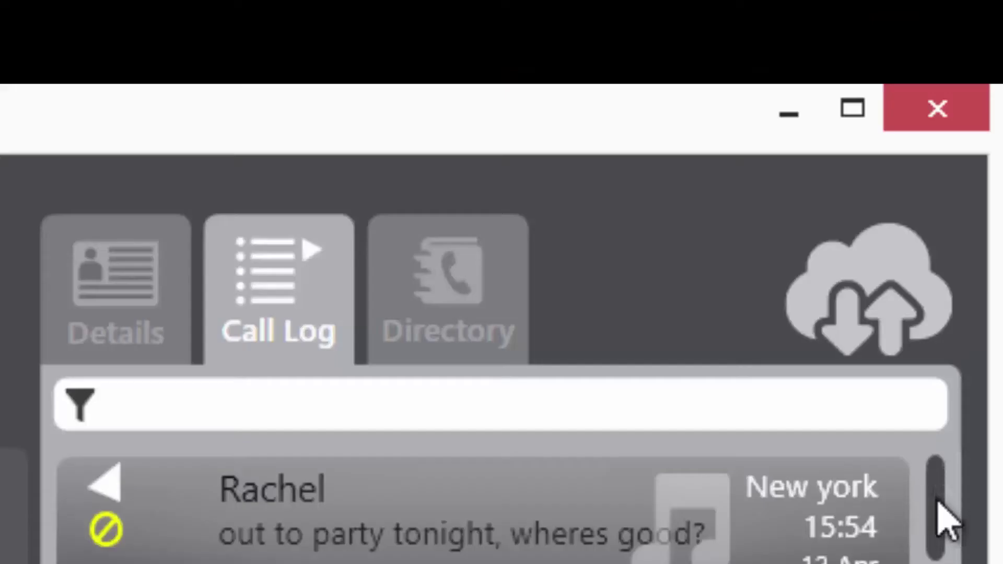
{"action": "left_click_drag", "start_coordinate": [946, 520], "coordinate": [932, 561]}
{"action": "scroll", "coordinate": [481, 512], "scroll_direction": "down", "scroll_amount": 3}
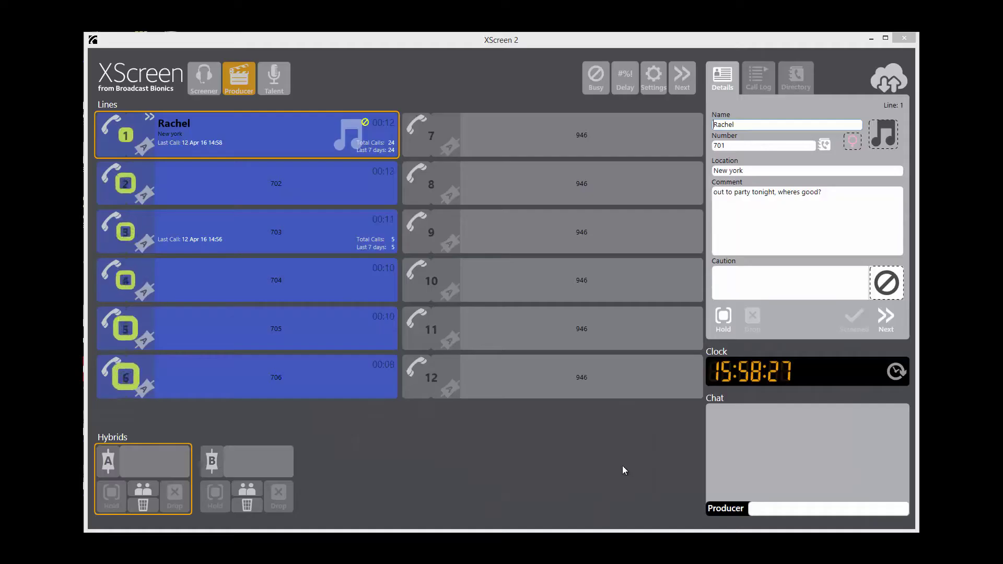
Step: Answer and screen line 1's call, air it on hybrid A, return it to ready, then toggle Talent/Producer views
{"action": "left_click", "coordinate": [109, 132]}
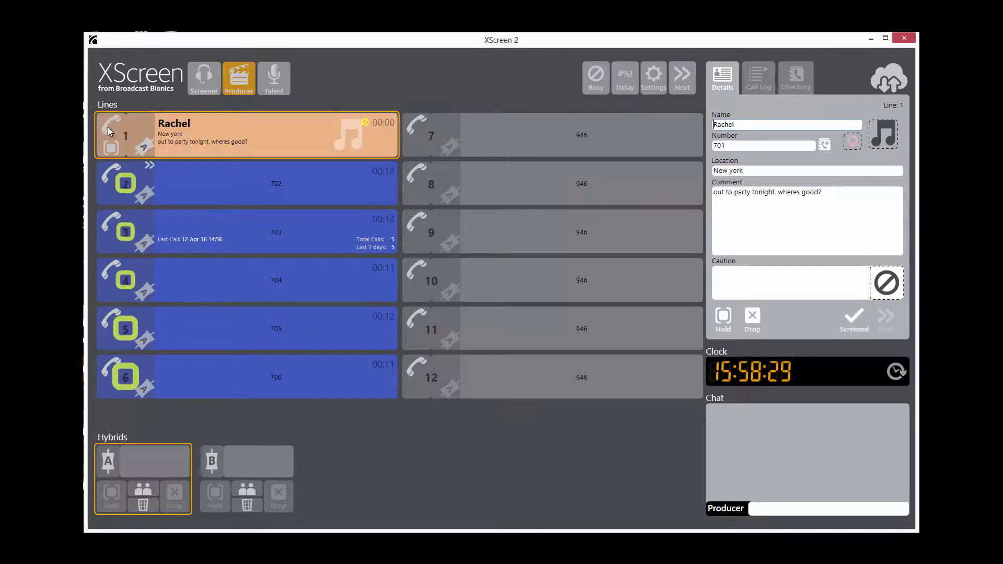
{"action": "left_click", "coordinate": [111, 149]}
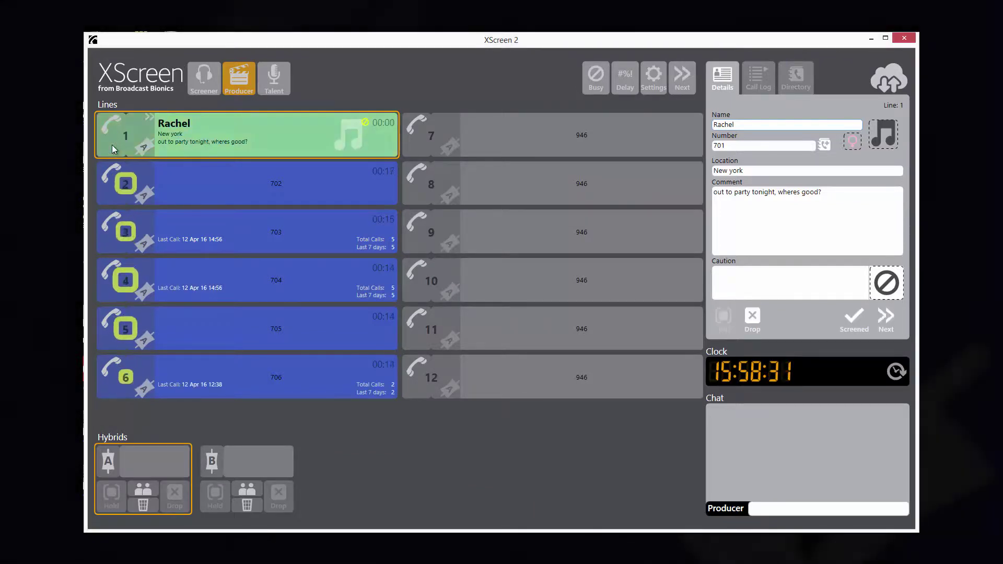
{"action": "left_click", "coordinate": [143, 149]}
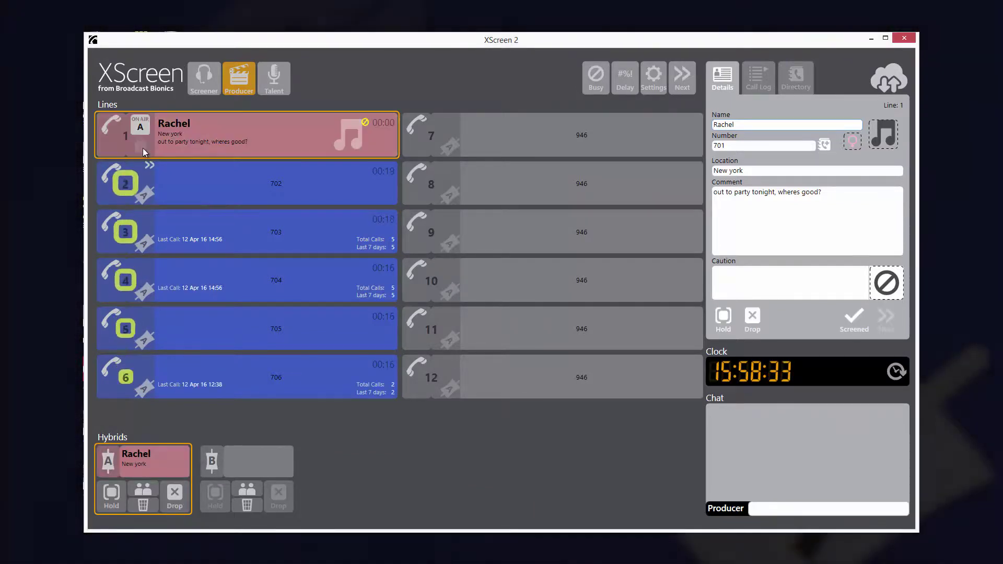
{"action": "left_click", "coordinate": [112, 492]}
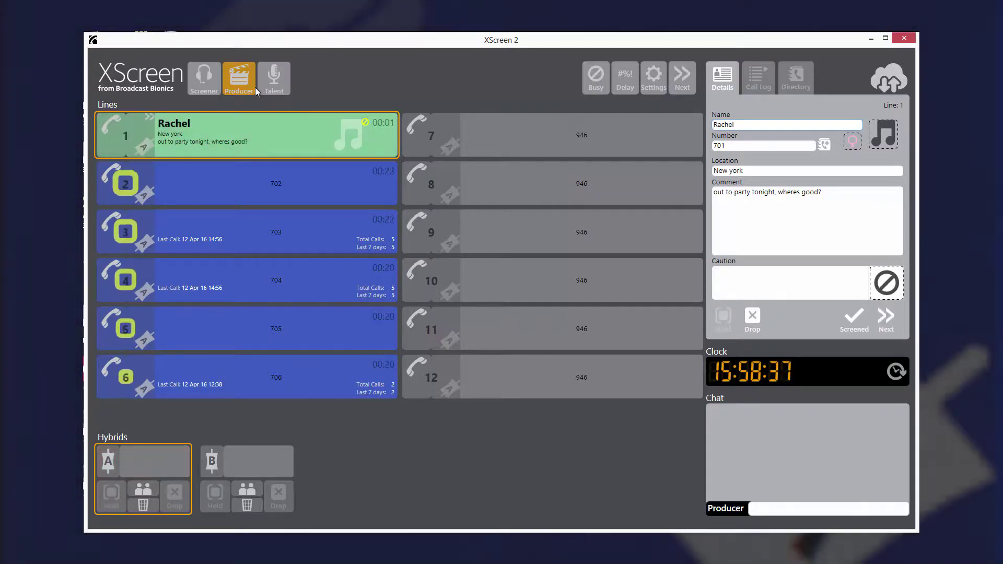
{"action": "left_click", "coordinate": [271, 83]}
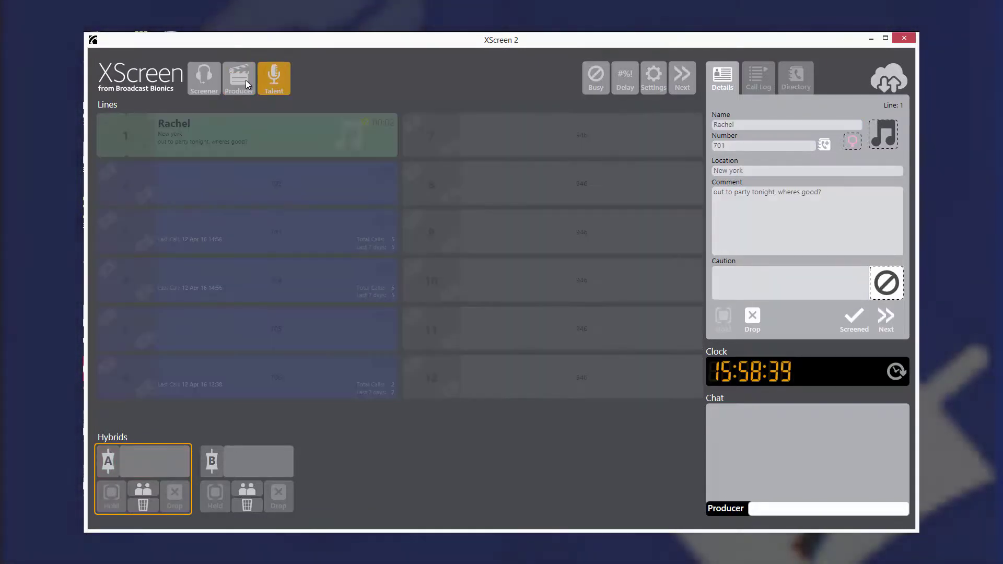
{"action": "left_click", "coordinate": [246, 80]}
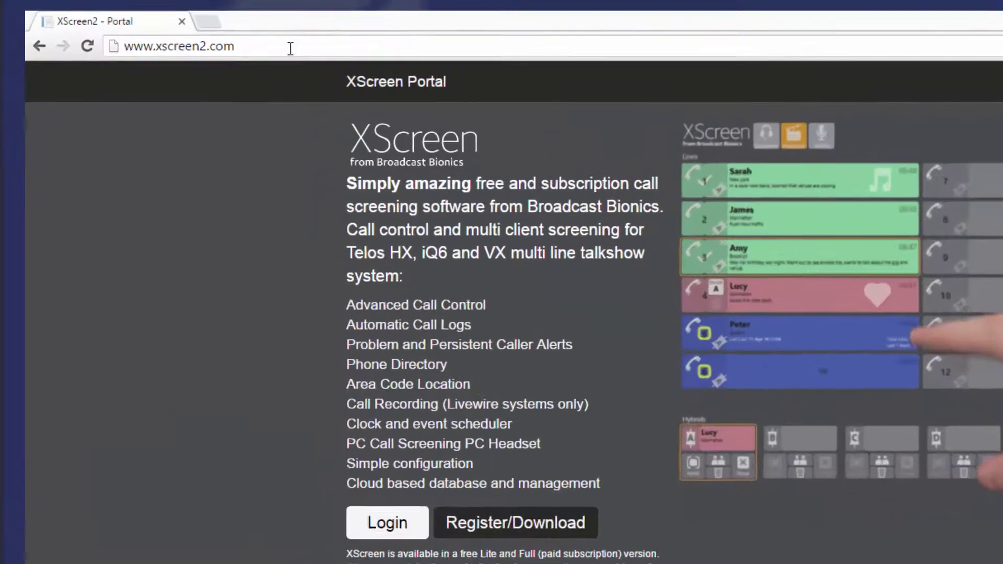